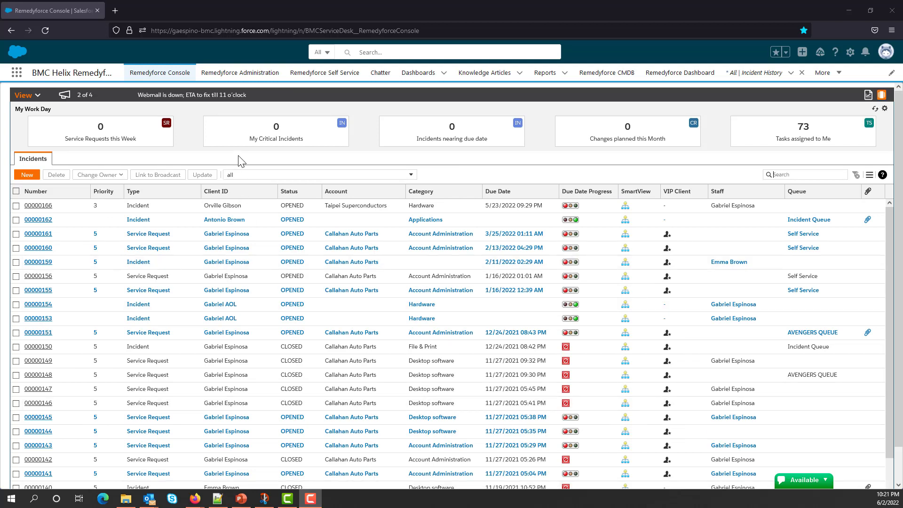
- Go to Configure Email and open the Incident - Email Settings page
left_click(245, 75)
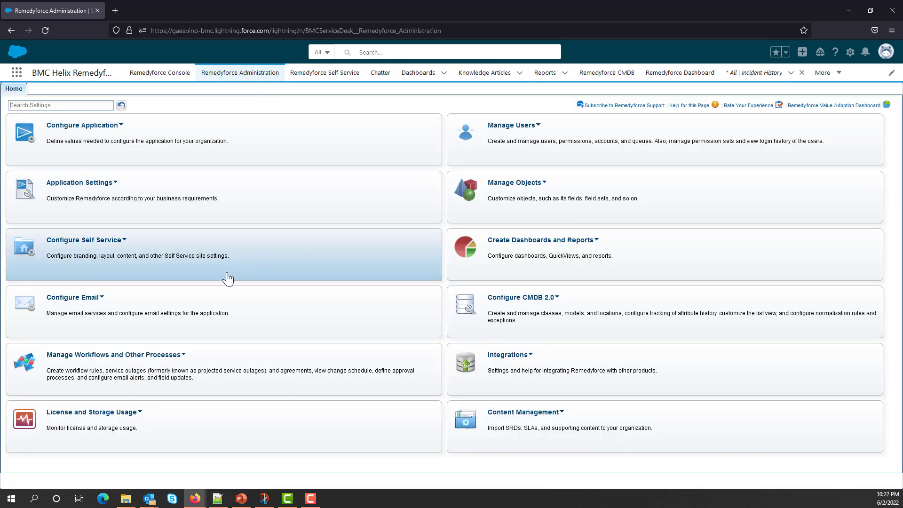
left_click(221, 303)
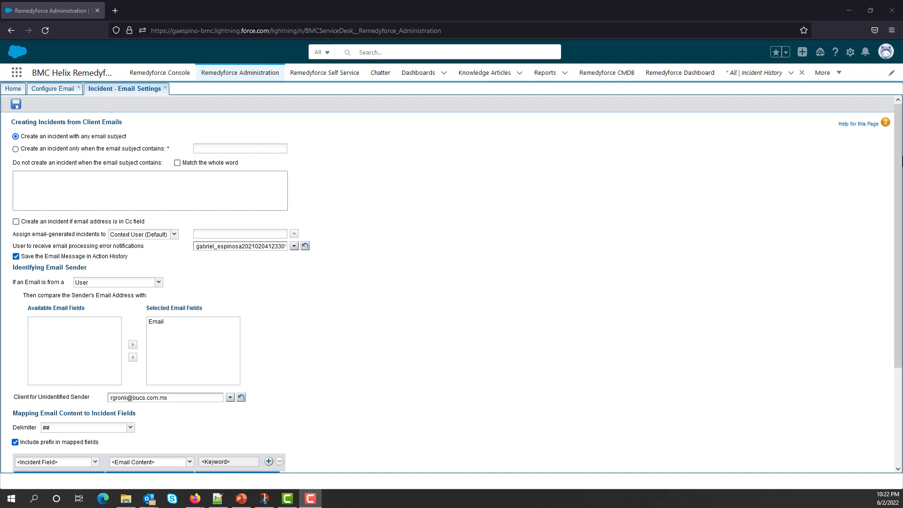
- Scroll to the bottom of the settings page to show the Mapping Email Content to Incident Fields table
left_click(900, 166)
left_click_drag(900, 165, 900, 261)
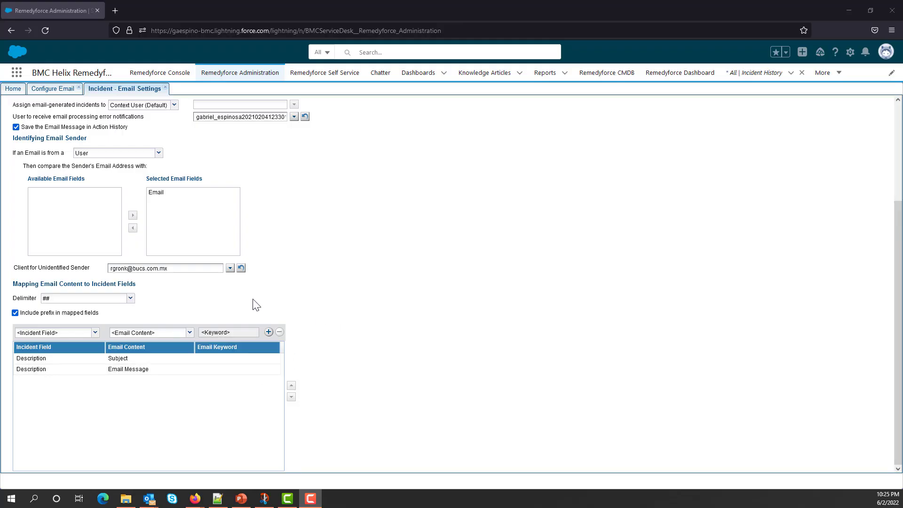
- Add a mapping row sending email Body to incident field Category with keyword 'Category'
left_click(96, 333)
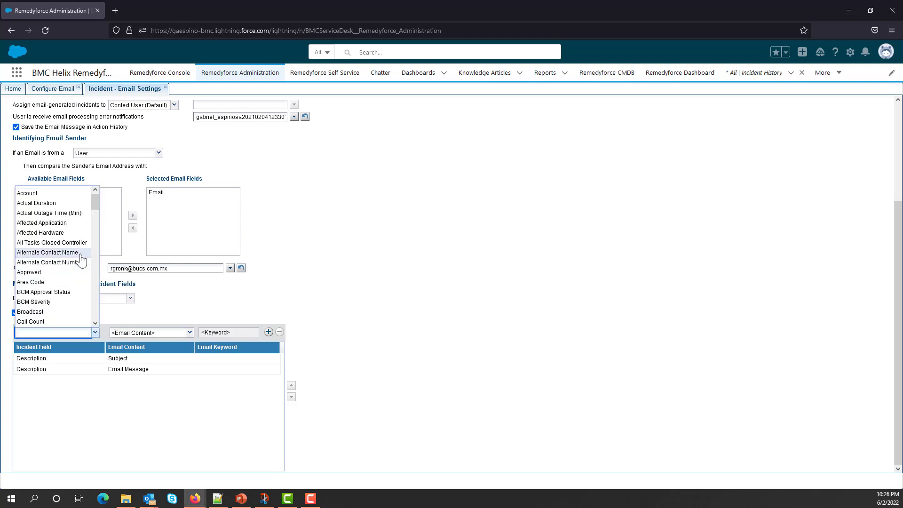
scroll(81, 260, "down", 2)
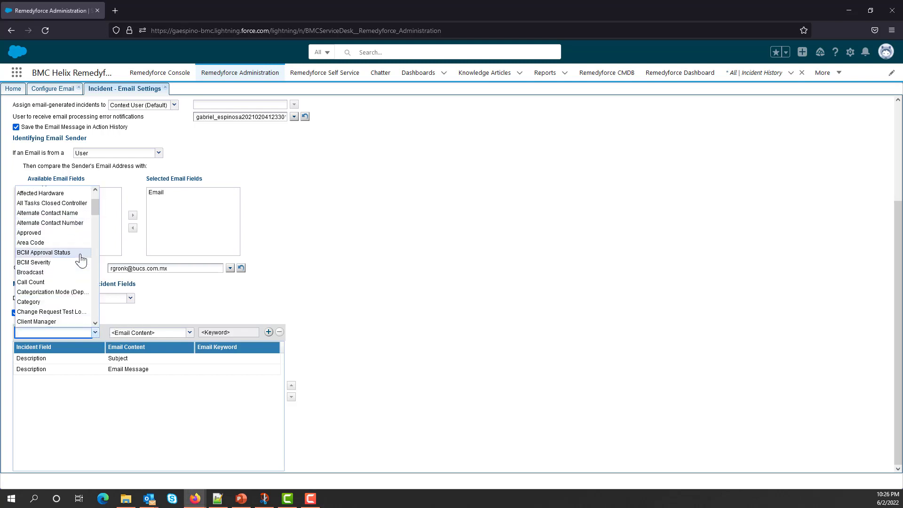
left_click(44, 301)
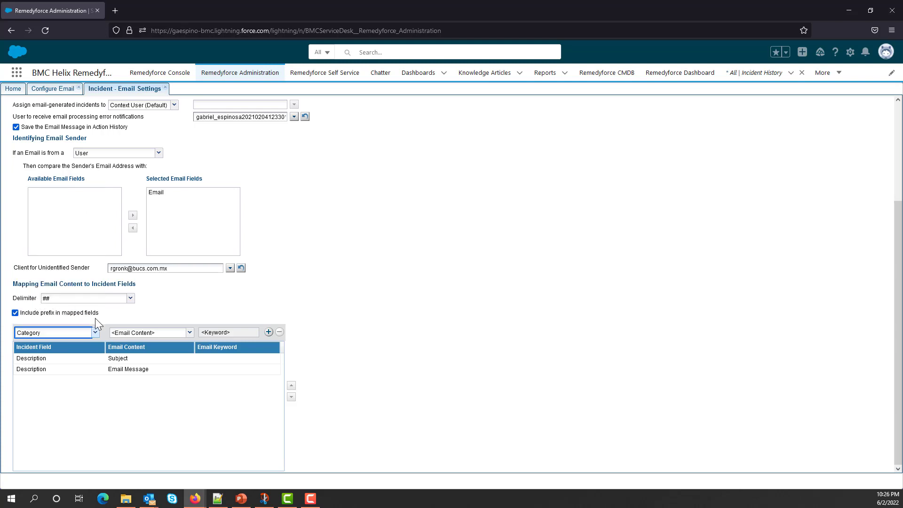
left_click(190, 333)
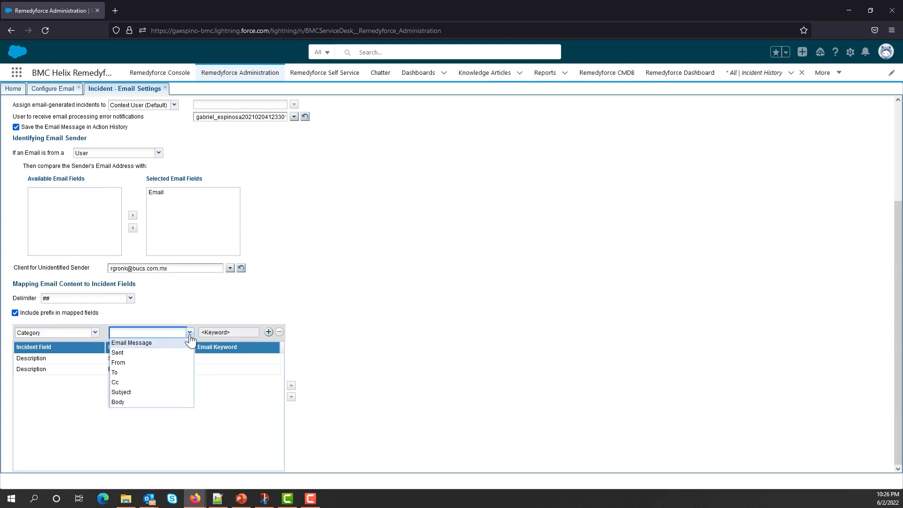
left_click(145, 402)
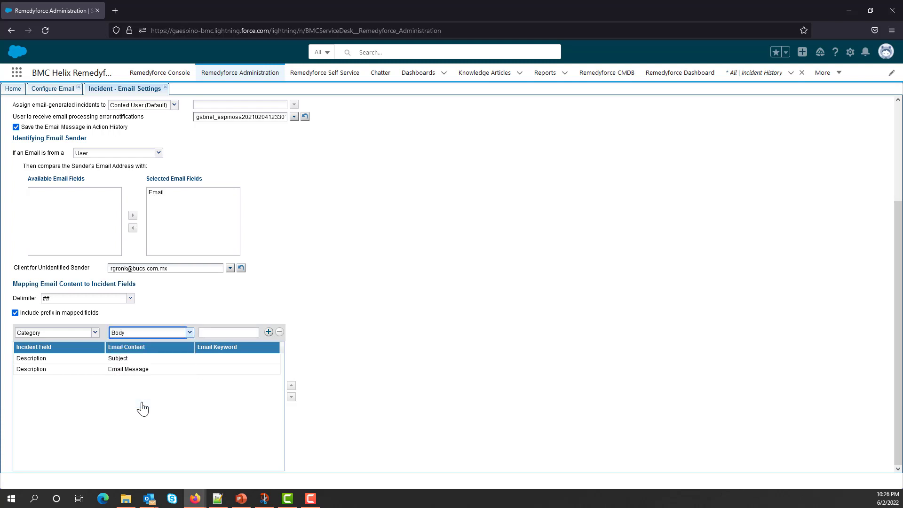
left_click(233, 332)
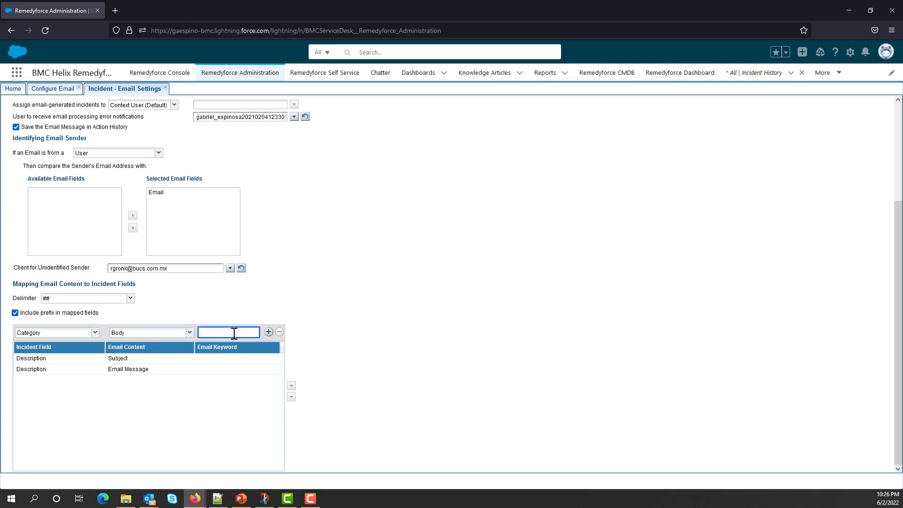
type("Category")
left_click(268, 332)
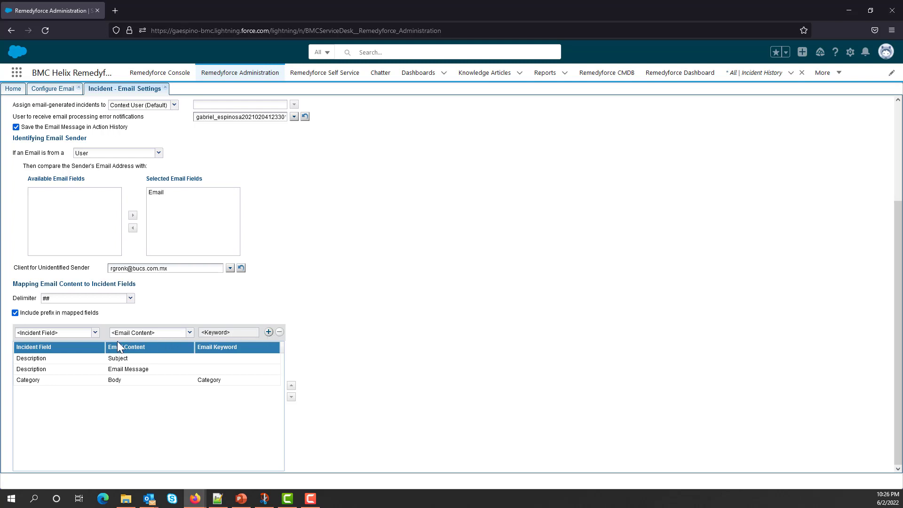
- Add a mapping row sending email Body to incident field Impact with keyword 'Impact'
left_click(96, 333)
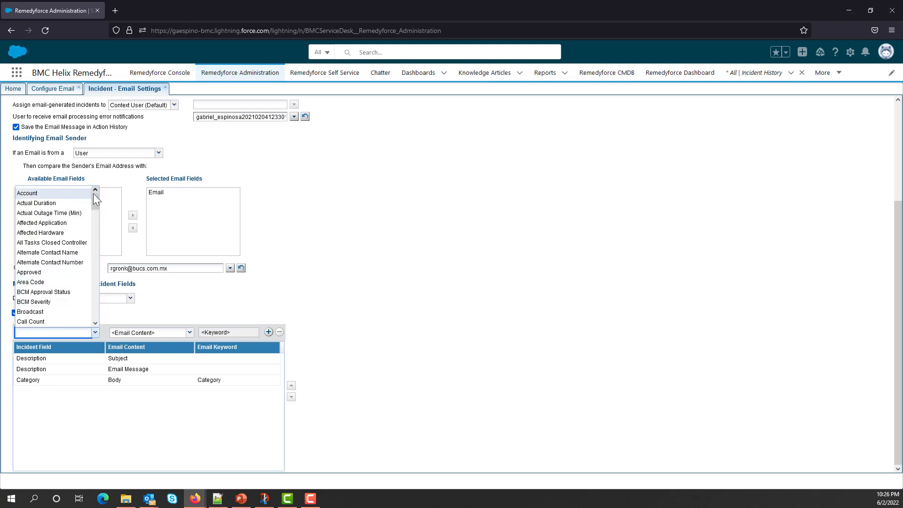
left_click_drag(93, 195, 92, 241)
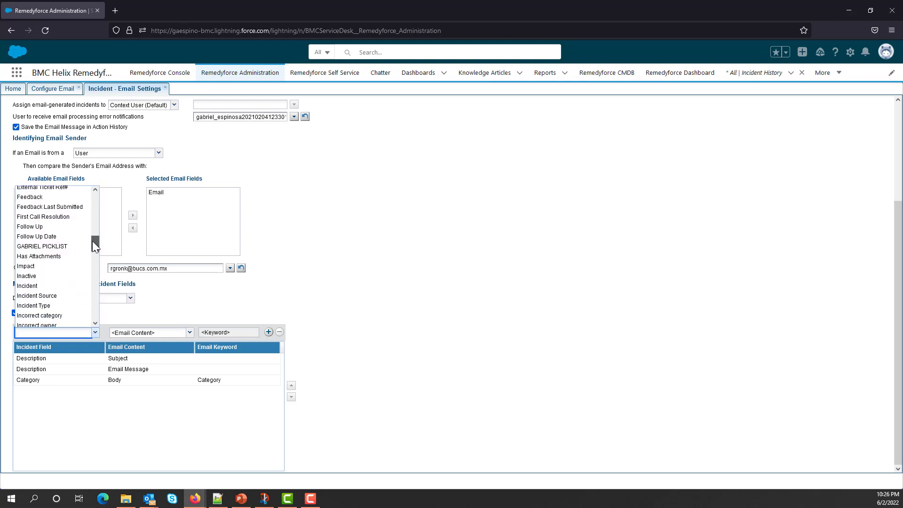
left_click(47, 266)
left_click(189, 333)
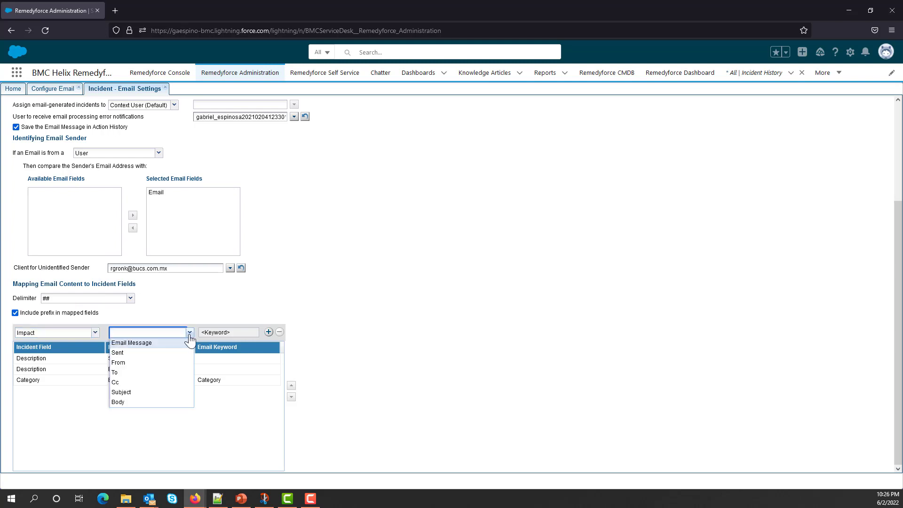
left_click(139, 401)
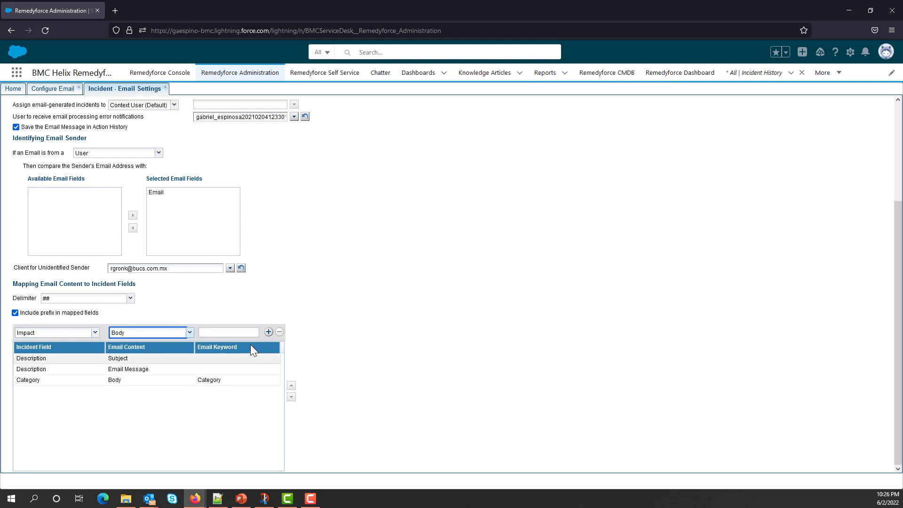
left_click(244, 333)
type("Impac")
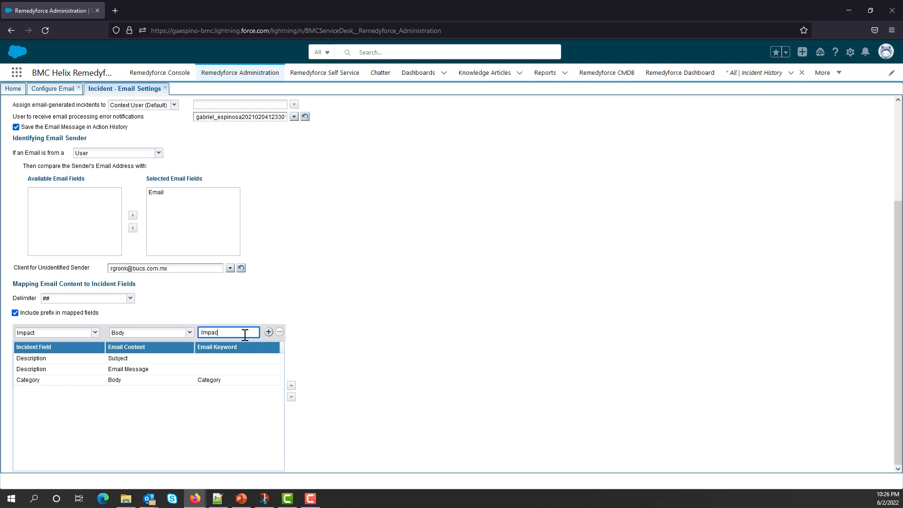
type("t")
left_click(269, 332)
- Fill in a new mapping: incident field Urgency, email content Body, keyword 'Urgency'
left_click(94, 332)
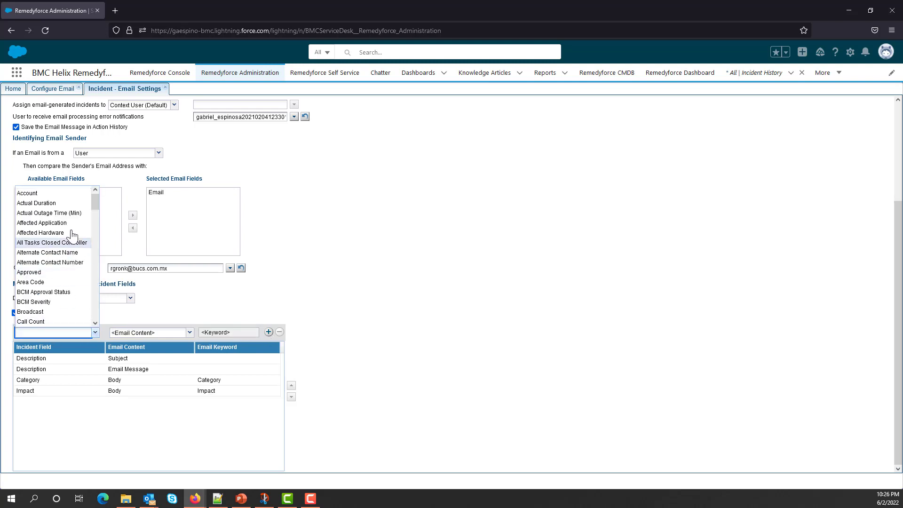
left_click_drag(94, 207, 89, 317)
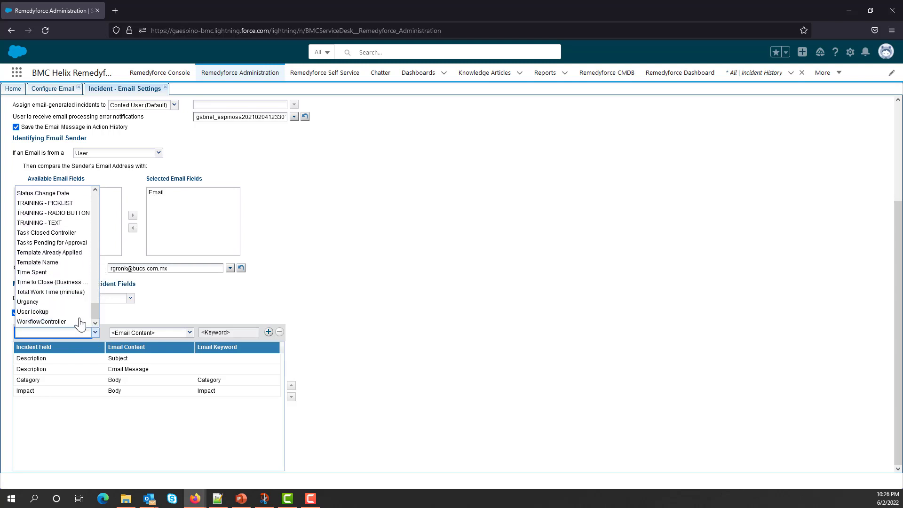
left_click(26, 310)
left_click(190, 332)
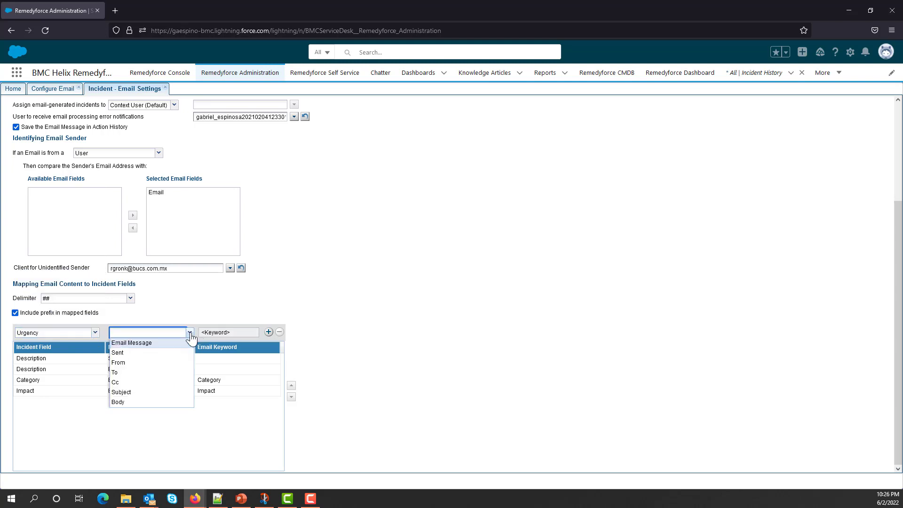
left_click(149, 405)
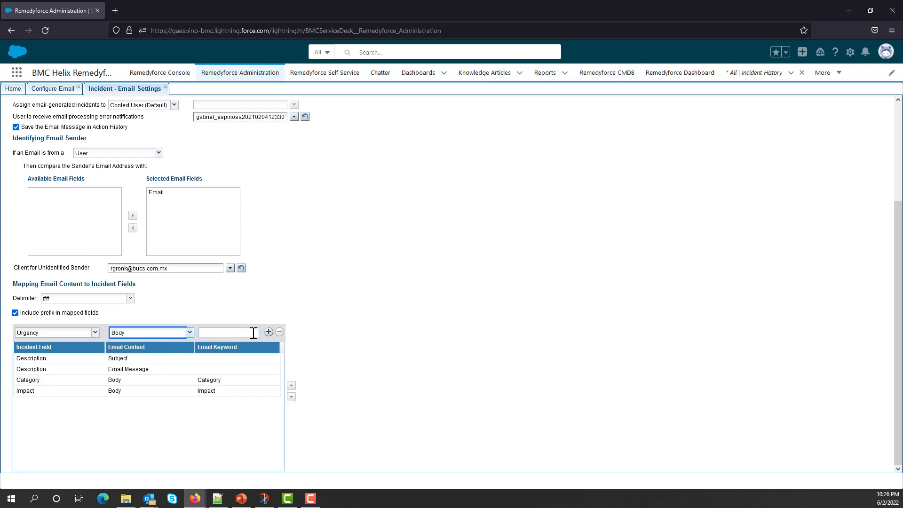
left_click(253, 337)
type("Urgency")
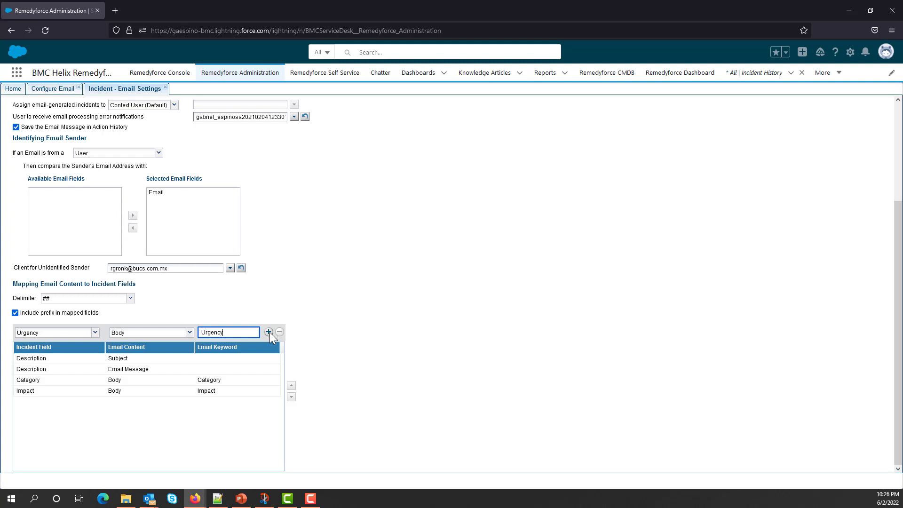
- Add the Urgency row, keep the ## delimiter, and save the incident email settings
left_click(269, 332)
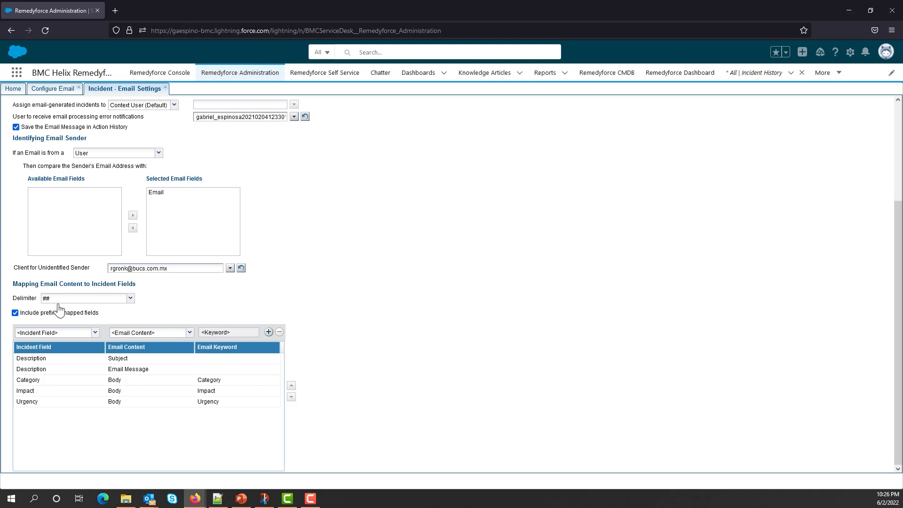
left_click(130, 297)
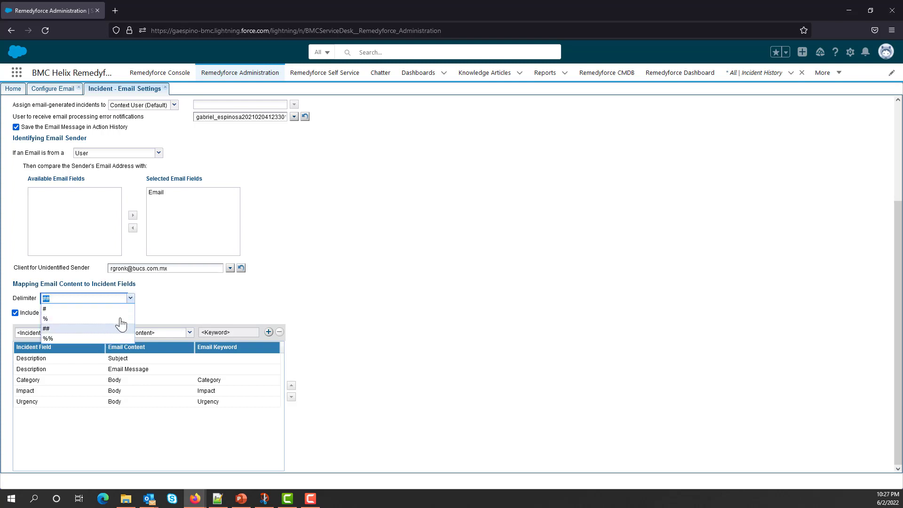
left_click(184, 304)
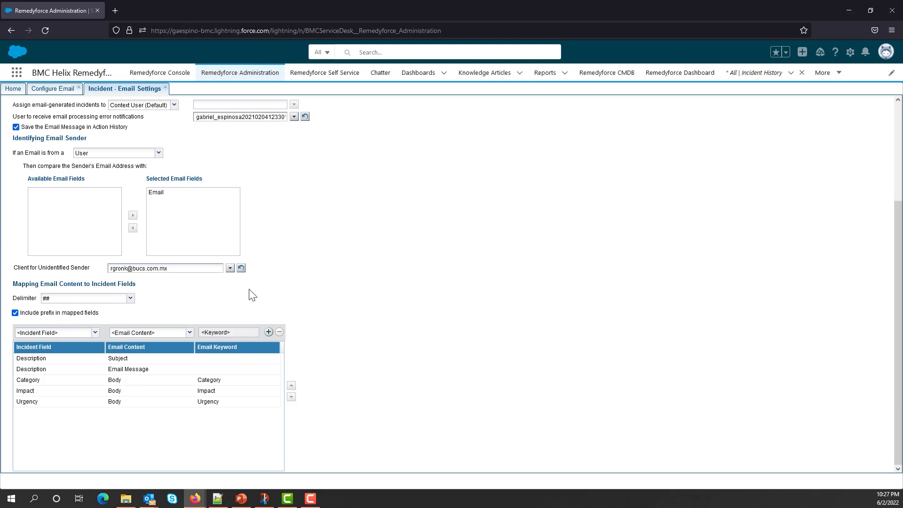
scroll(250, 295, "up", 3)
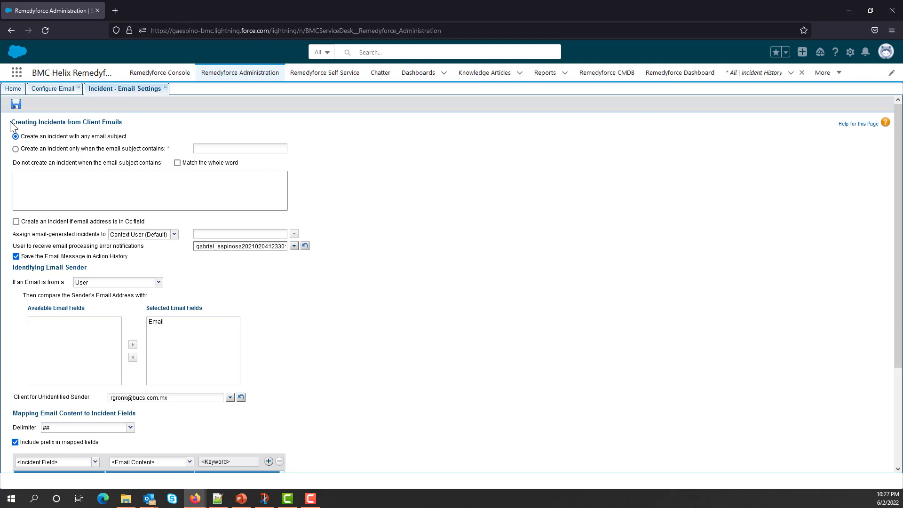
left_click(17, 105)
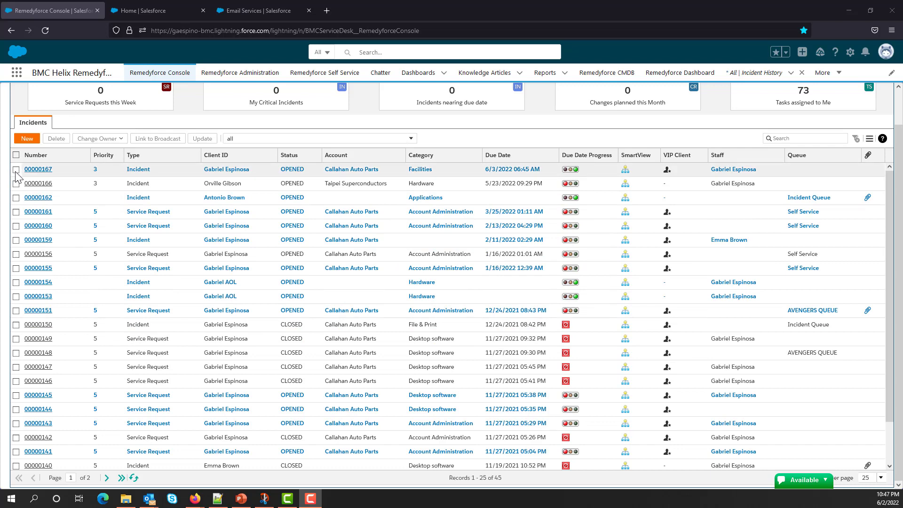
- Open incident 00000167 from the Incidents list
left_click(37, 170)
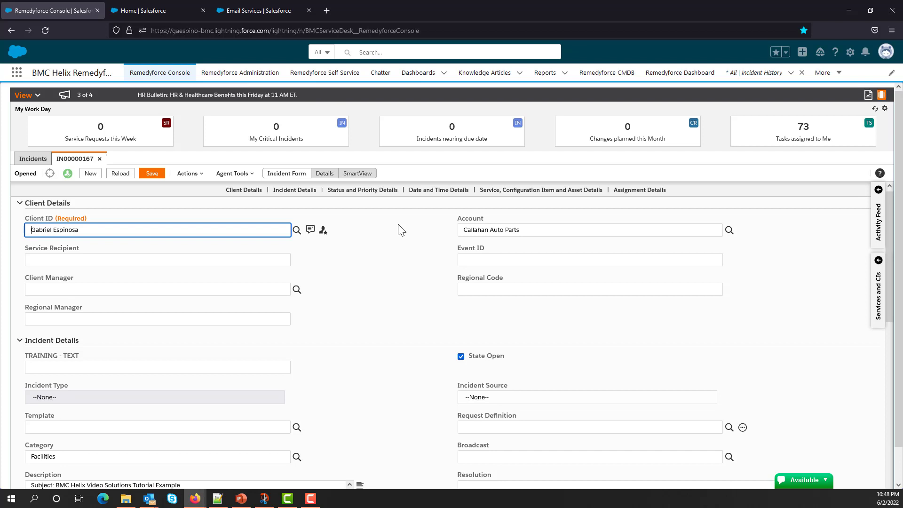
- Scroll incident 00000167 down to Status and Priority Details, showing Urgency HIGH and Impact LOW
scroll(400, 230, "down", 3)
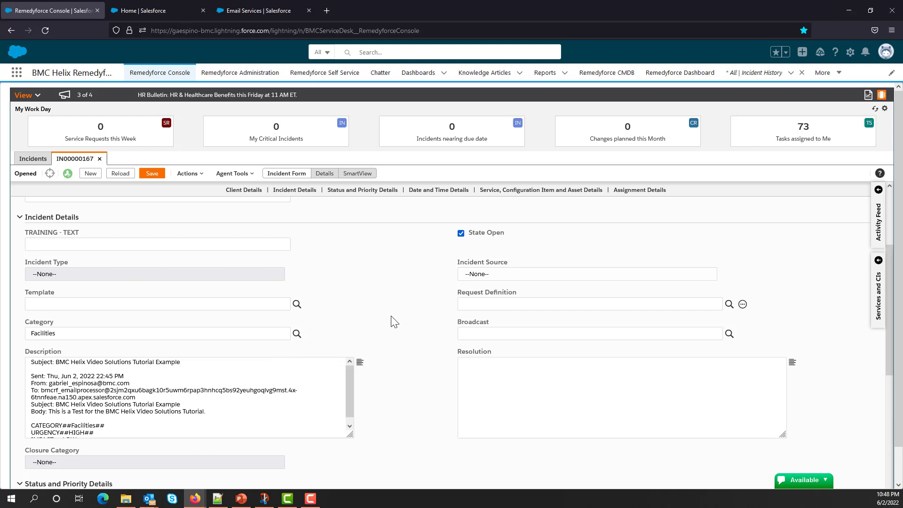
scroll(418, 325, "down", 1)
scroll(420, 325, "down", 4)
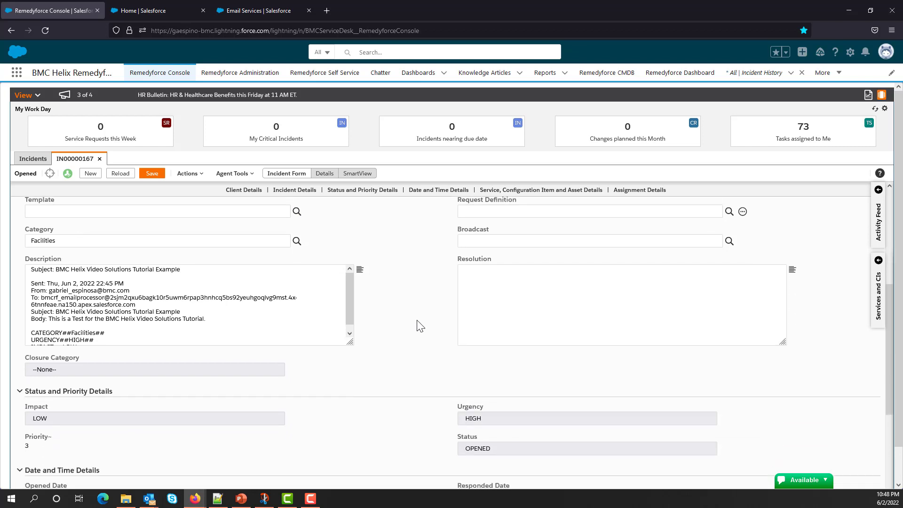